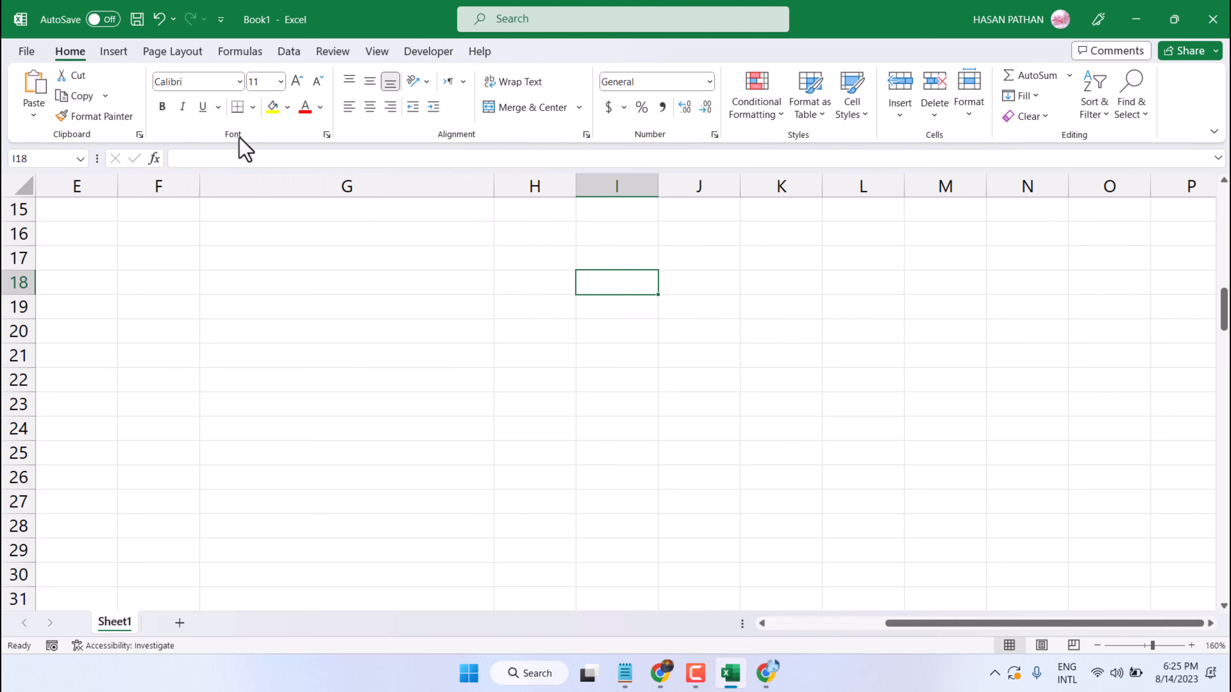
Insert the TECH WALA picture from the device's Desktop folder at cell I18
{"action": "left_click", "coordinate": [118, 50]}
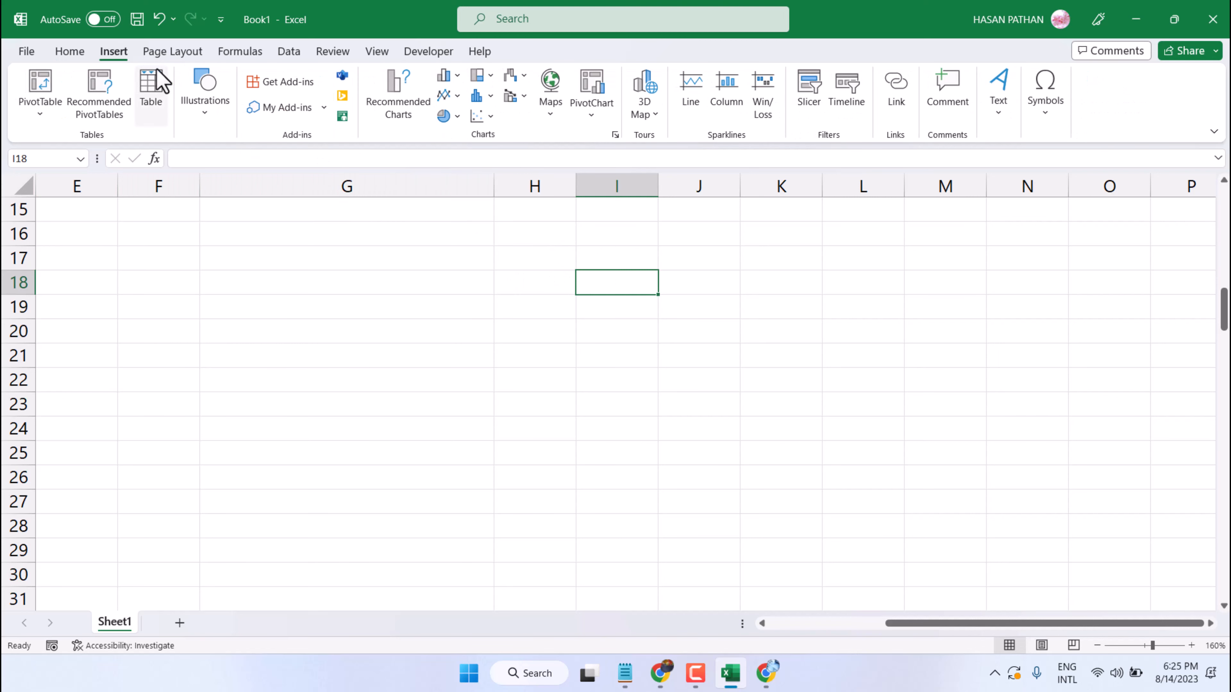
{"action": "left_click", "coordinate": [210, 114]}
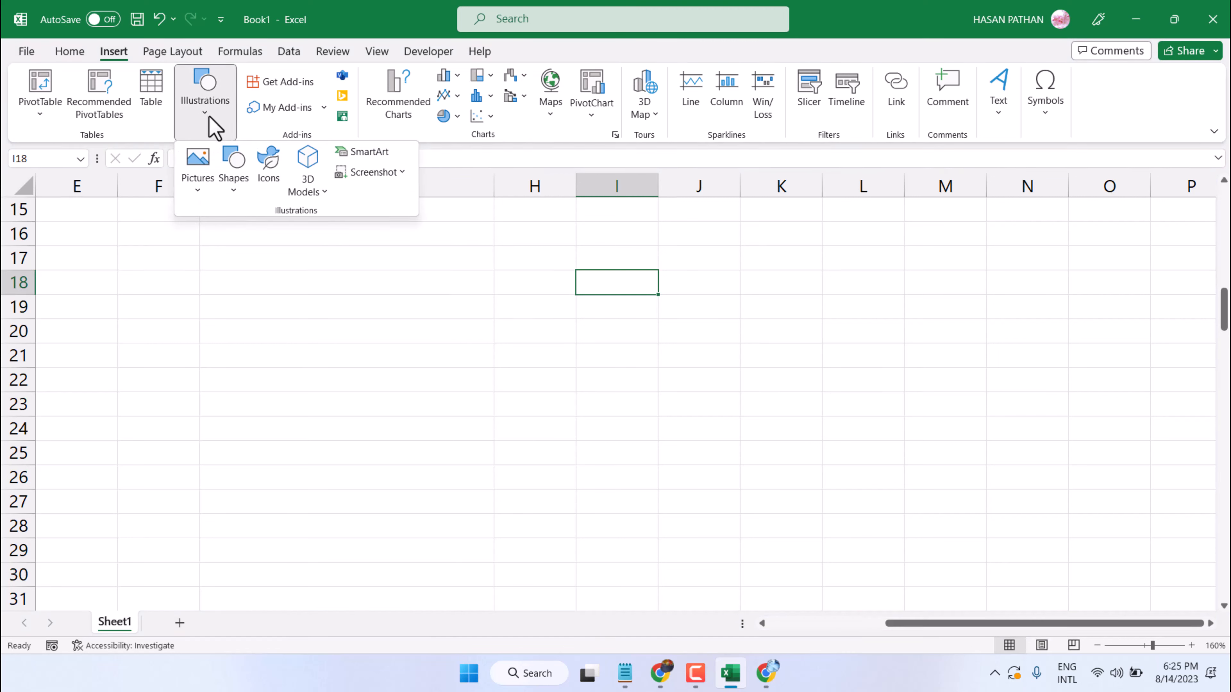
{"action": "left_click", "coordinate": [199, 171]}
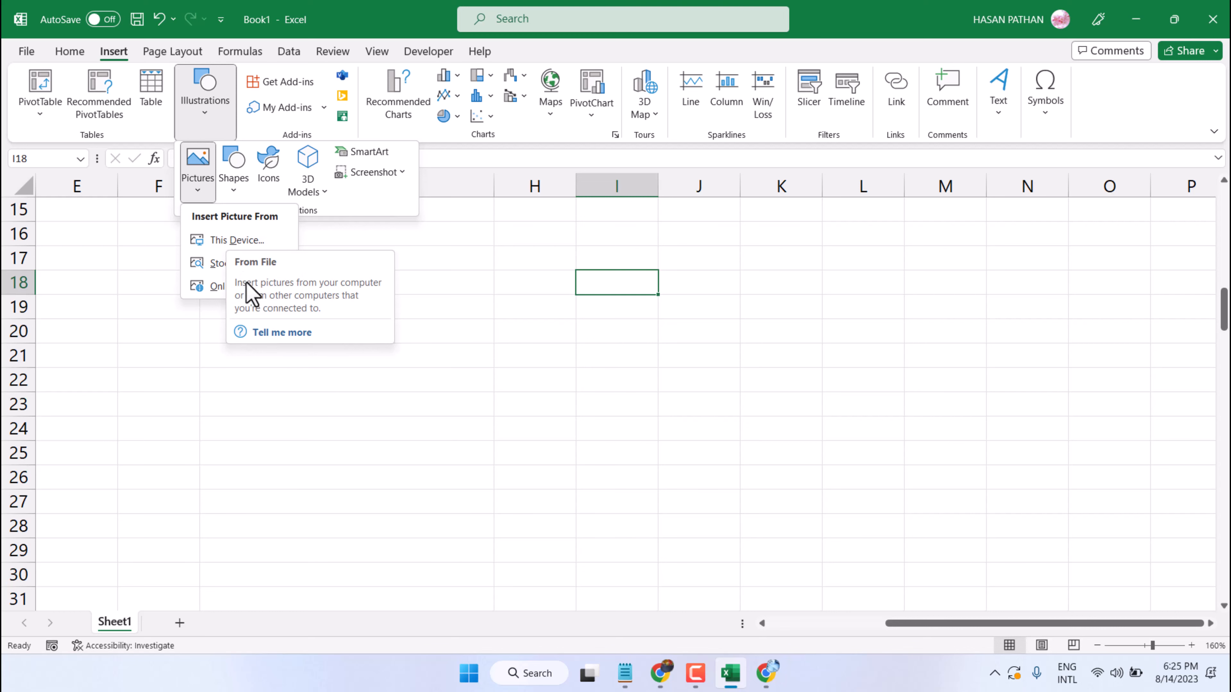
{"action": "left_click", "coordinate": [227, 241]}
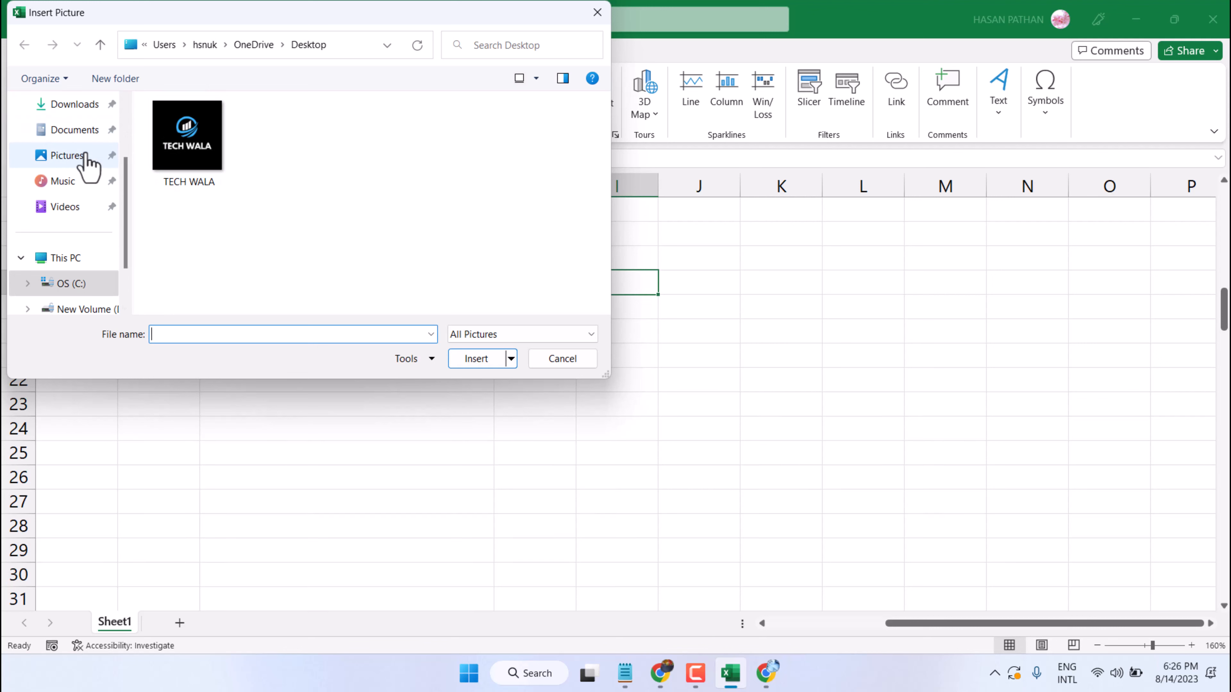
{"action": "double_click", "coordinate": [174, 145]}
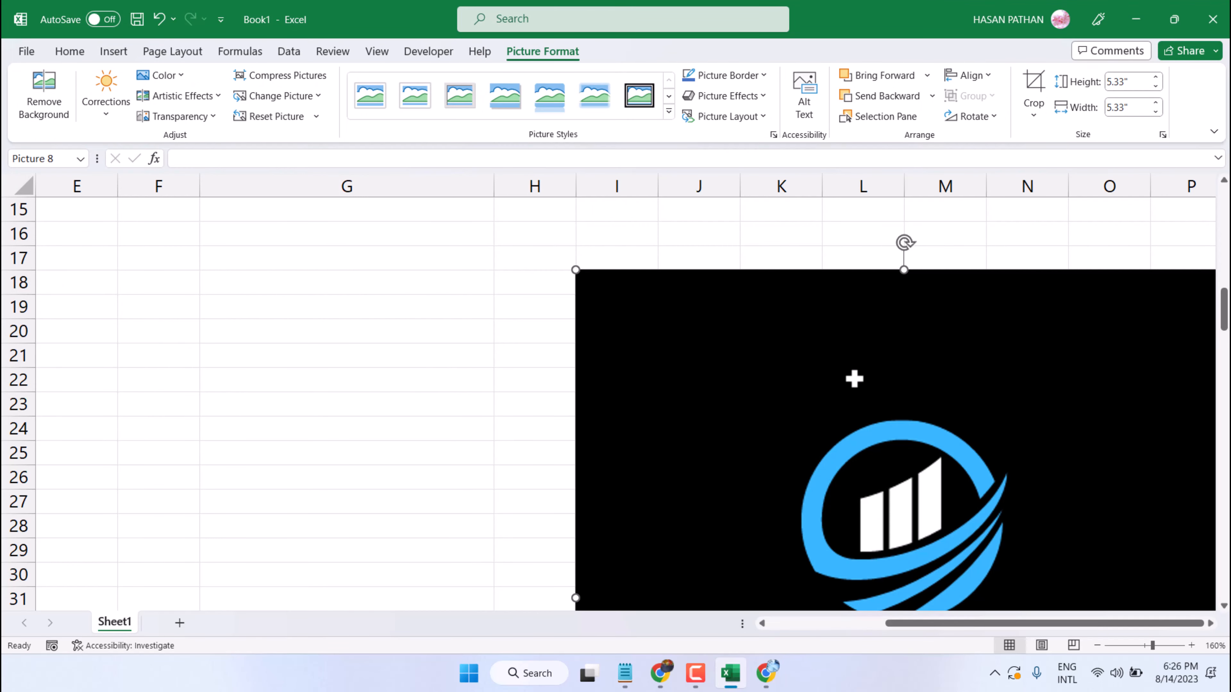
Shrink the inserted logo to about 1.85" square and position it over columns I to K, around rows 19 to 28
{"action": "scroll", "coordinate": [854, 378], "scroll_direction": "down", "scroll_amount": 2}
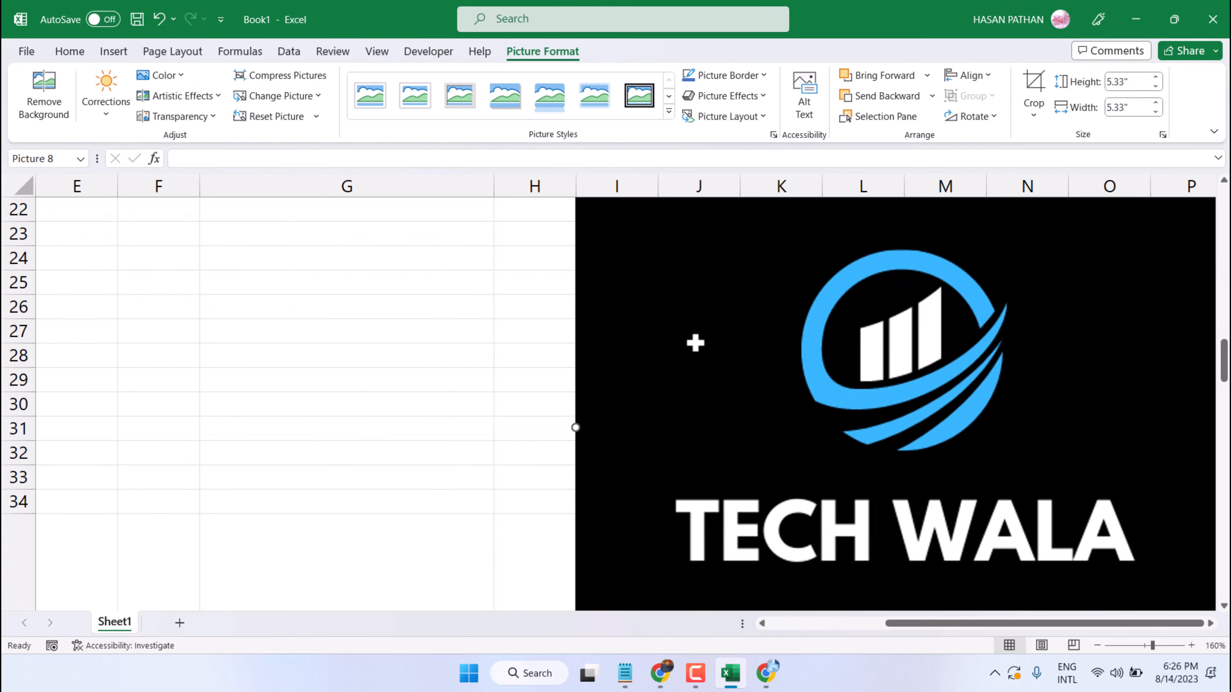
{"action": "scroll", "coordinate": [695, 342], "scroll_direction": "up", "scroll_amount": 2}
{"action": "left_click_drag", "start_coordinate": [567, 268], "coordinate": [959, 509]}
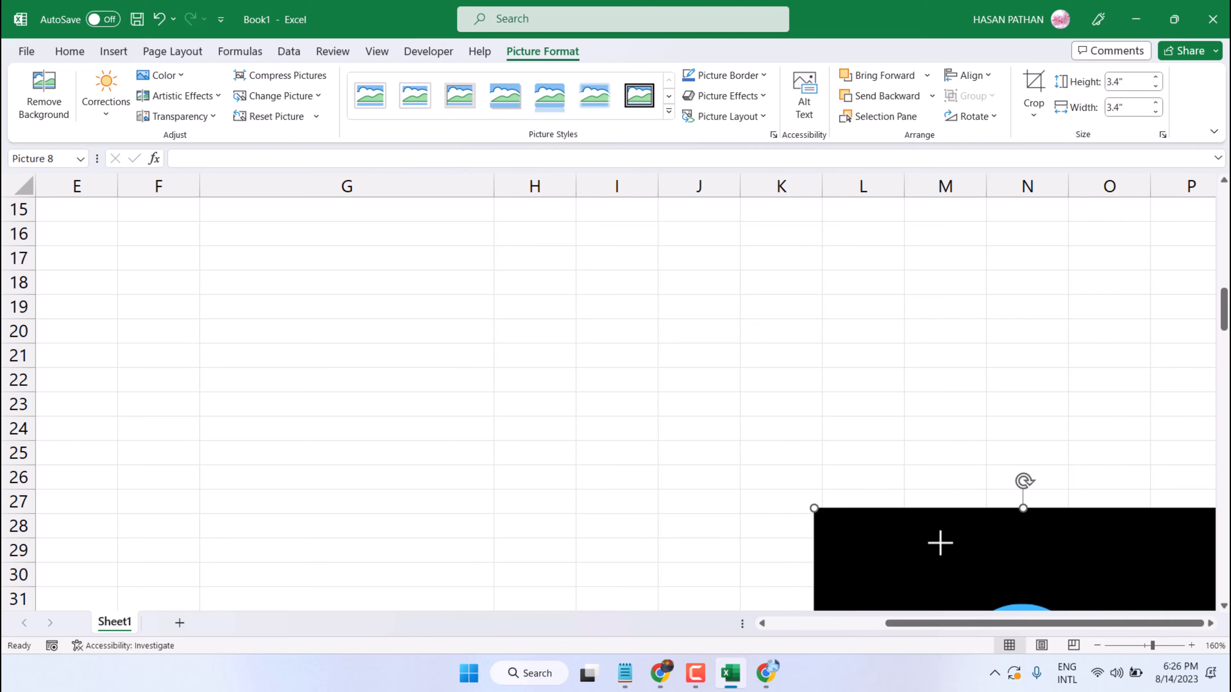
{"action": "key", "text": "alt"}
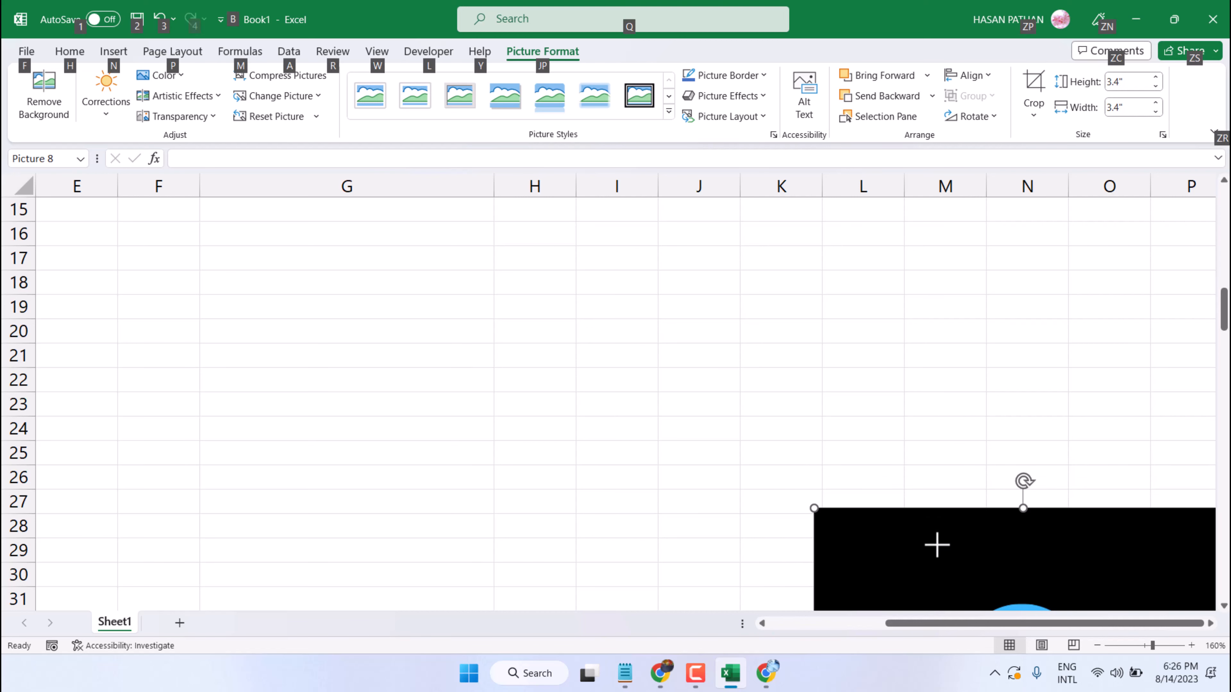
{"action": "left_click_drag", "start_coordinate": [937, 545], "coordinate": [505, 260]}
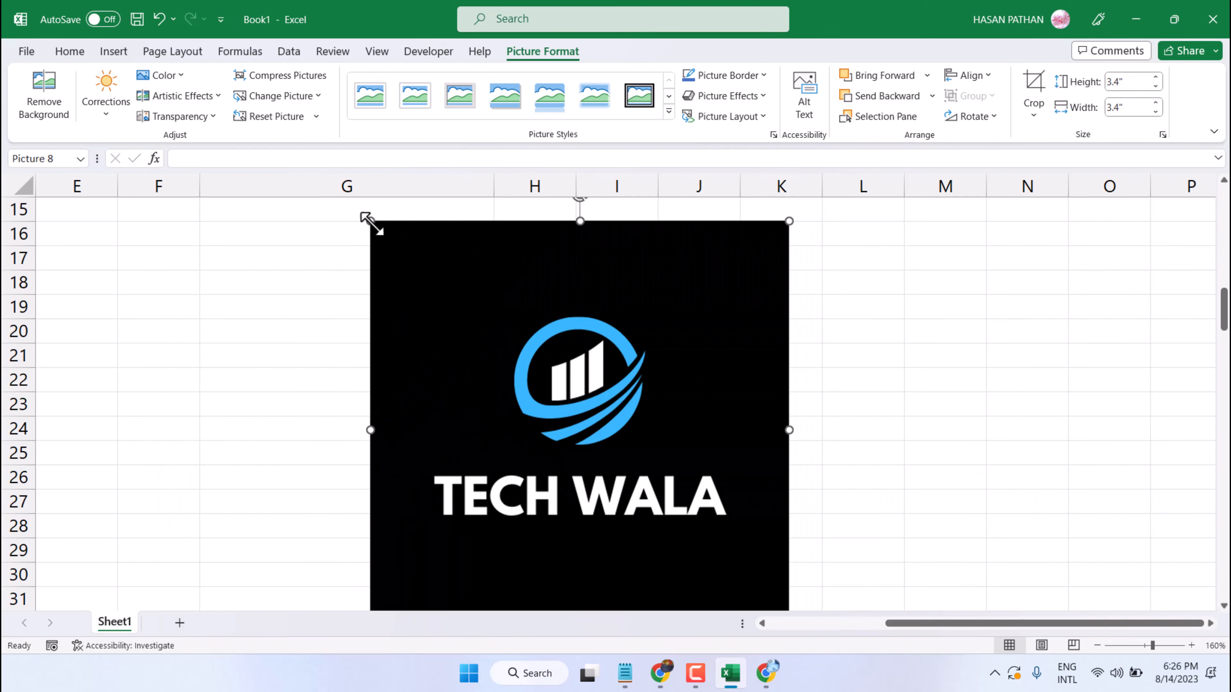
{"action": "left_click_drag", "start_coordinate": [366, 220], "coordinate": [560, 412]}
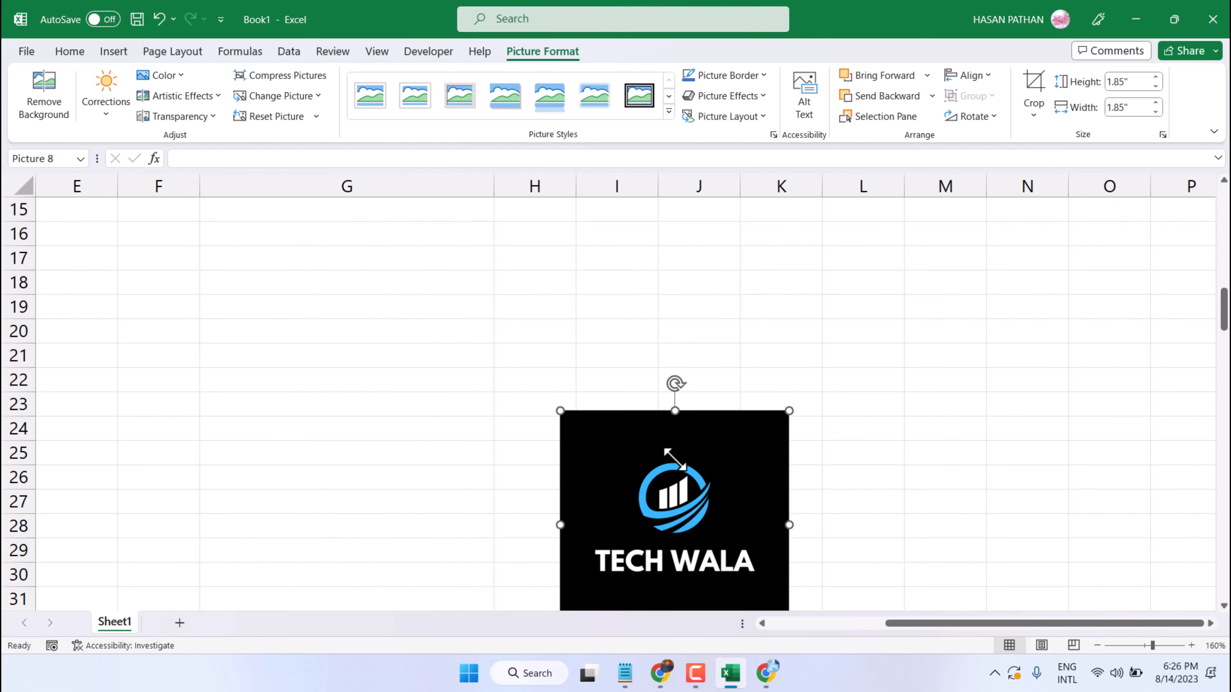
{"action": "left_click_drag", "start_coordinate": [659, 447], "coordinate": [712, 347]}
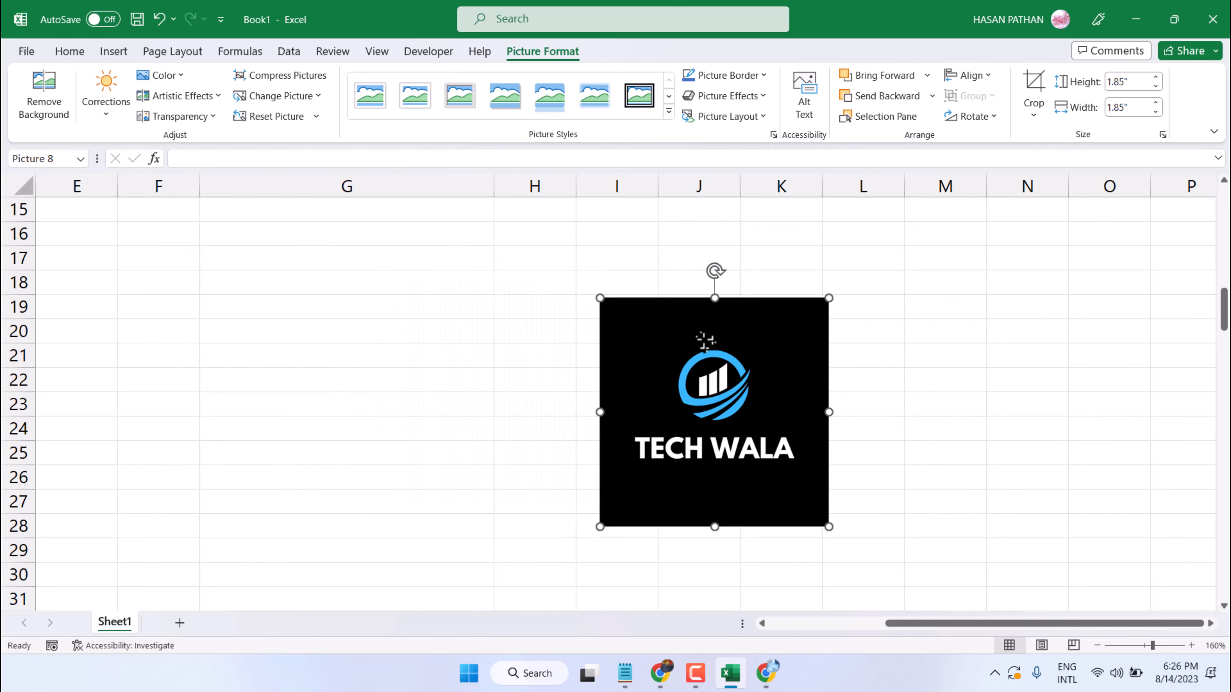
Narrow column G and make row 18 several times taller to form a roughly square cell G18
{"action": "left_click_drag", "start_coordinate": [495, 186], "coordinate": [326, 187]}
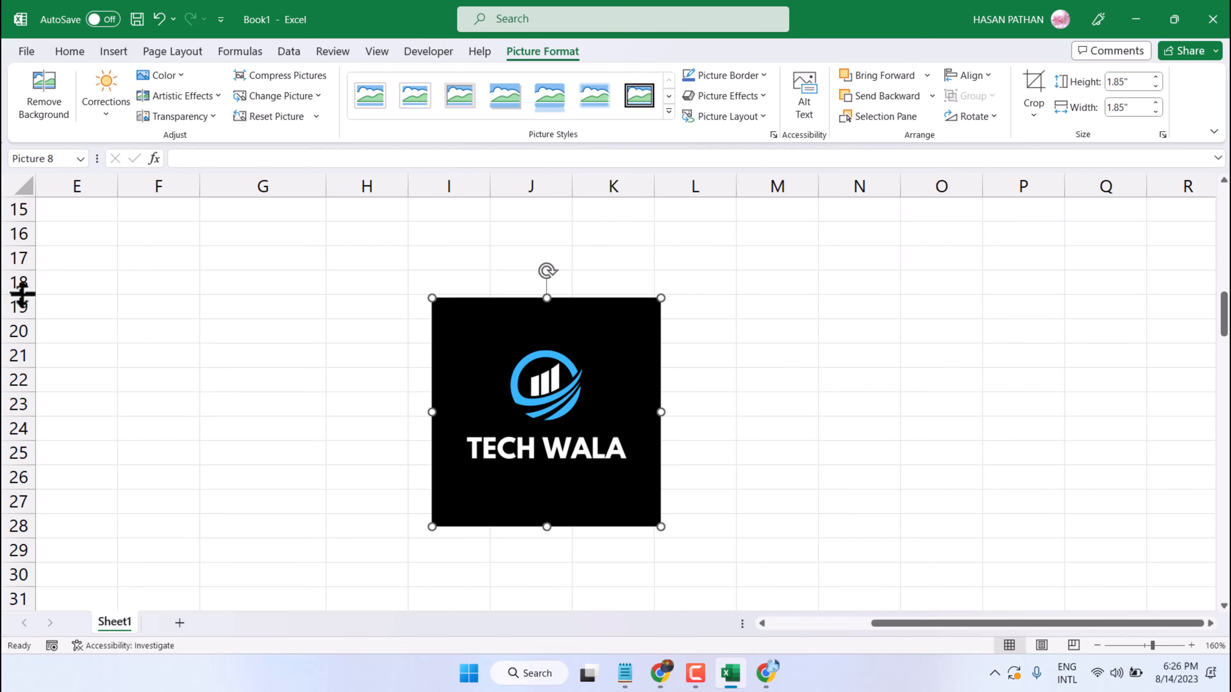
{"action": "left_click_drag", "start_coordinate": [22, 294], "coordinate": [34, 424]}
Reduce the logo to about 1.21" square and move it into cell G18
{"action": "left_click_drag", "start_coordinate": [474, 490], "coordinate": [361, 370]}
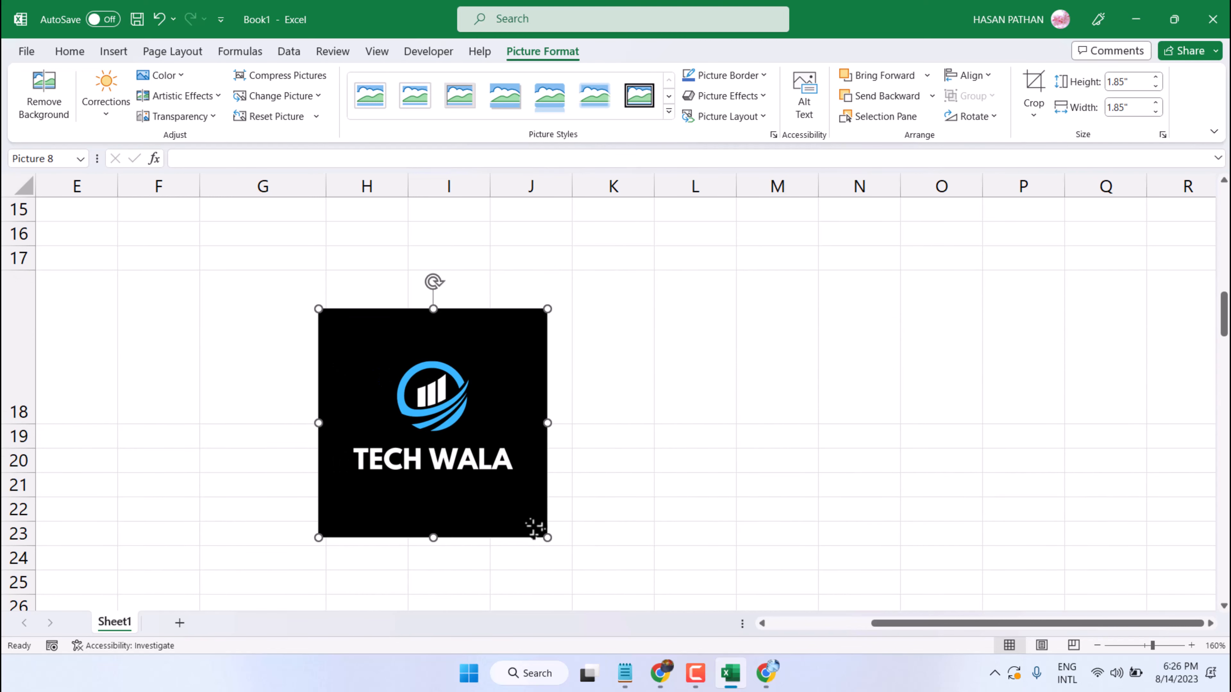
{"action": "left_click_drag", "start_coordinate": [543, 535], "coordinate": [468, 461]}
{"action": "left_click_drag", "start_coordinate": [383, 403], "coordinate": [268, 361]}
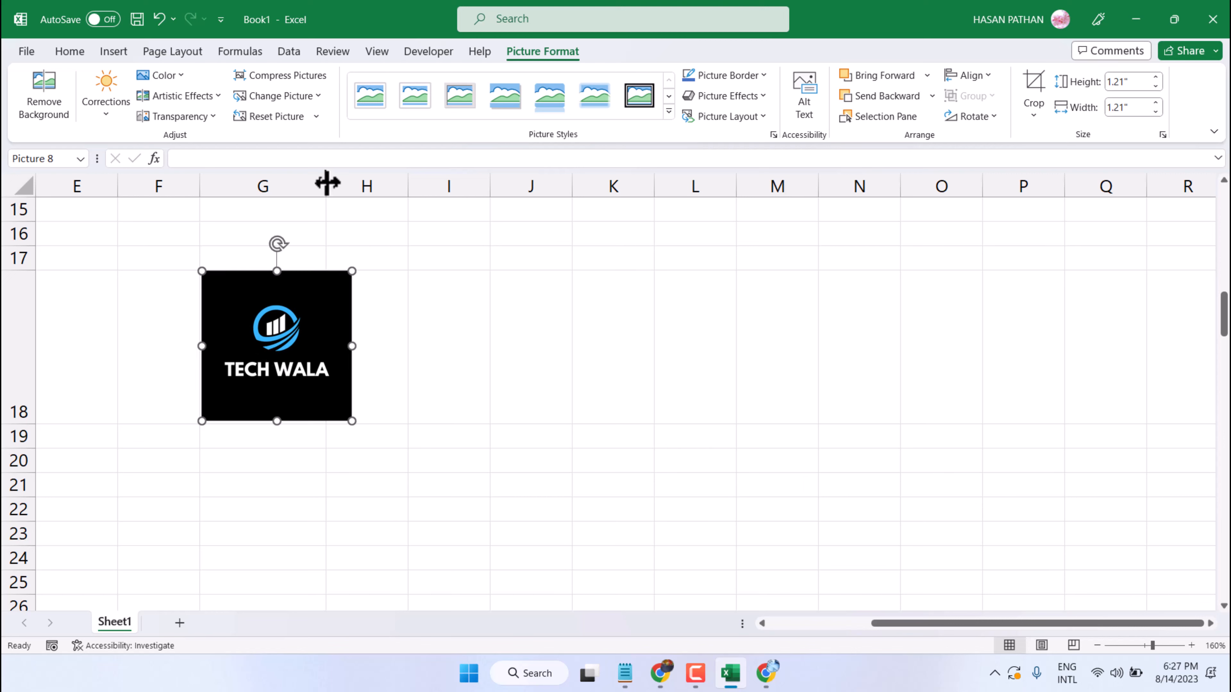
Adjust the borders of column G and row 18 so cell G18 closely matches the logo's edges
{"action": "left_click_drag", "start_coordinate": [325, 183], "coordinate": [348, 185]}
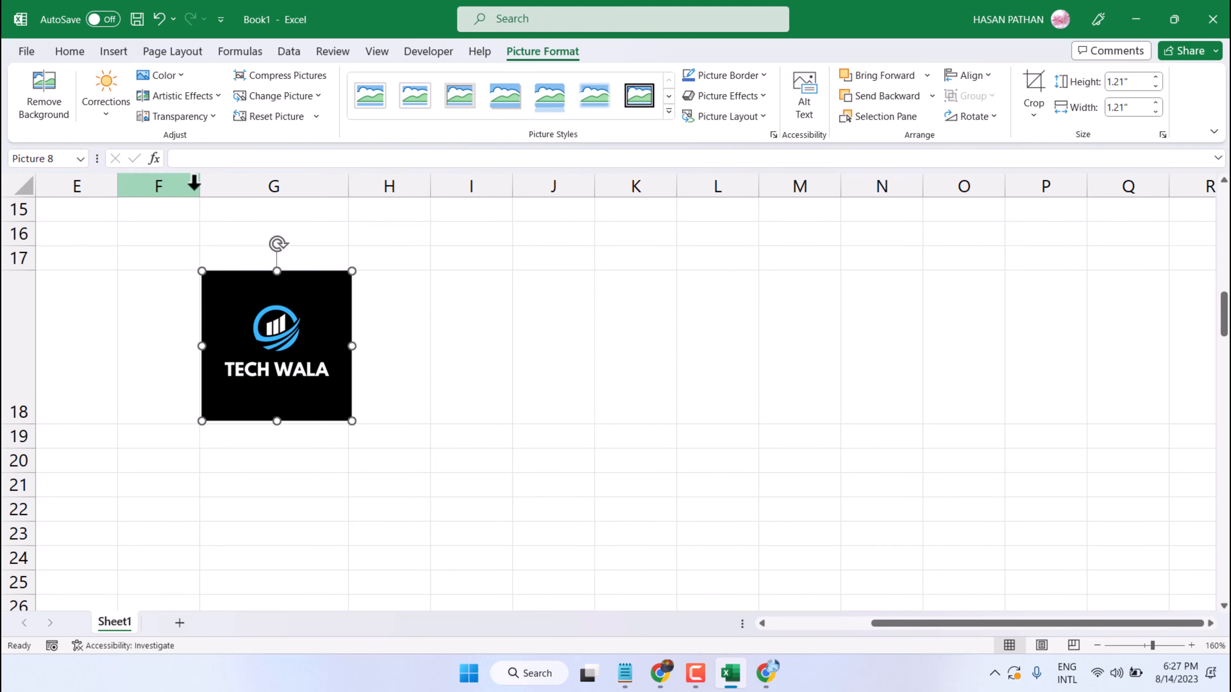
{"action": "left_click_drag", "start_coordinate": [200, 184], "coordinate": [203, 184]}
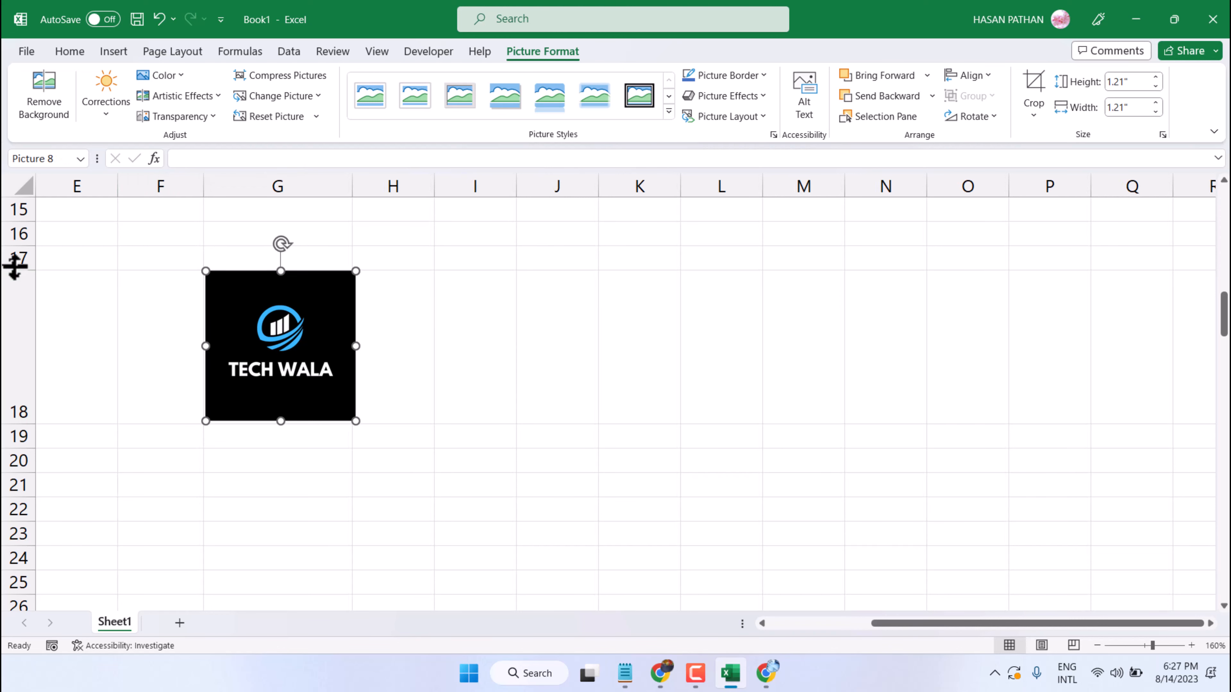
{"action": "left_click_drag", "start_coordinate": [14, 266], "coordinate": [14, 274]}
{"action": "left_click_drag", "start_coordinate": [22, 428], "coordinate": [30, 420]}
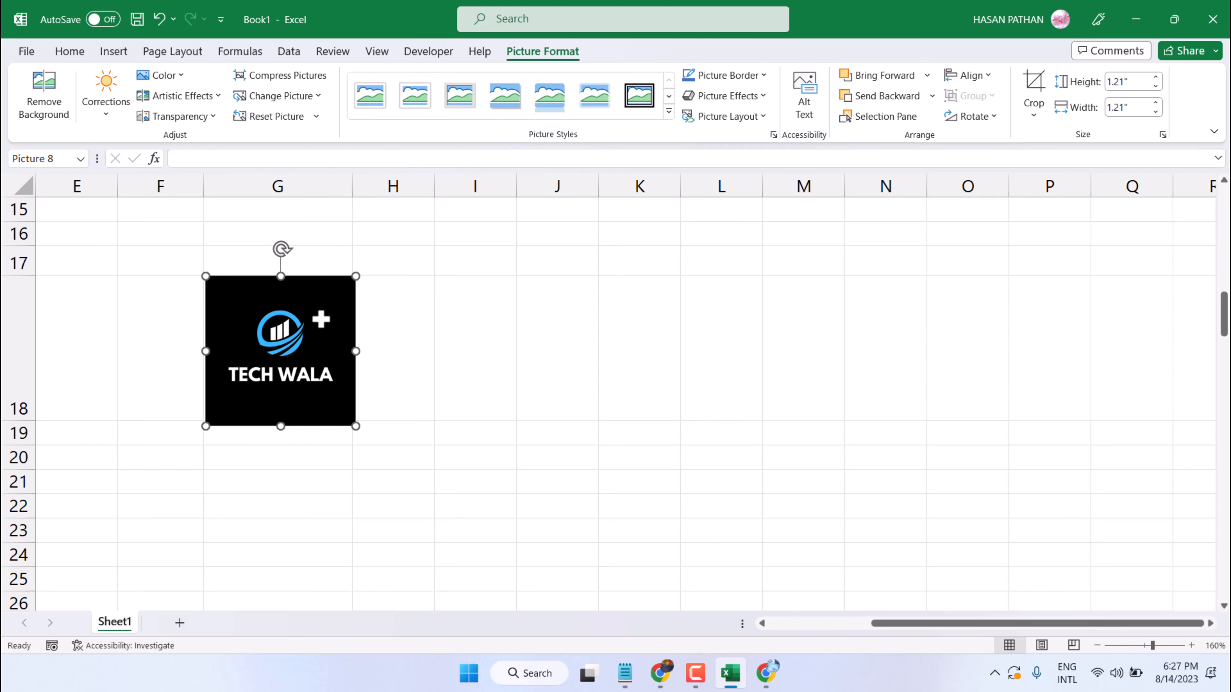
Set the logo's placement property to Move and size with cells
{"action": "right_click", "coordinate": [310, 280]}
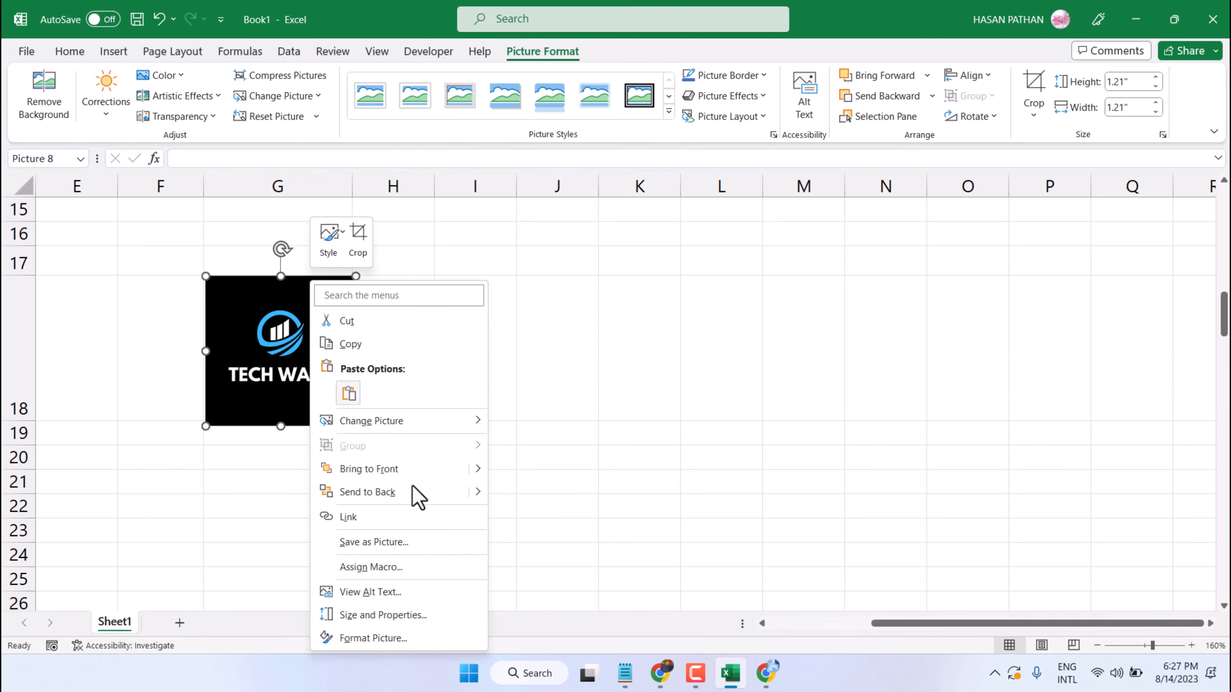
{"action": "left_click", "coordinate": [407, 615]}
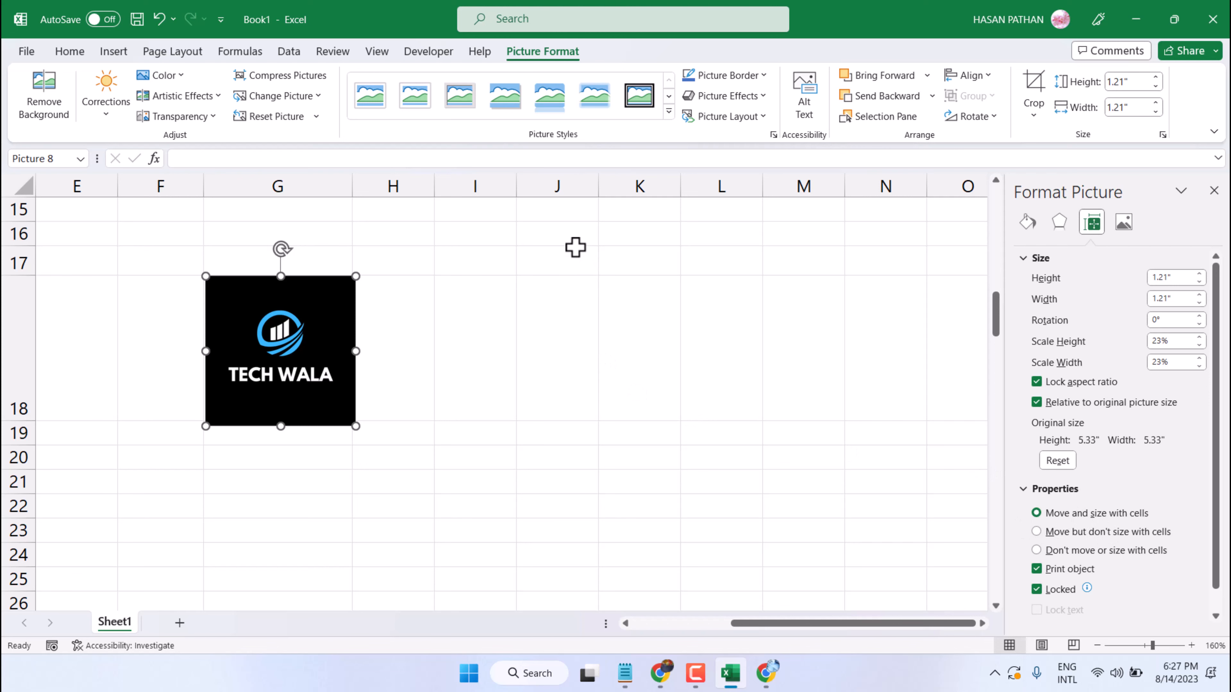
{"action": "left_click", "coordinate": [551, 251]}
Widen columns G and F and increase the height of row 18 to test how the logo follows its cell
{"action": "left_click_drag", "start_coordinate": [352, 185], "coordinate": [379, 184]}
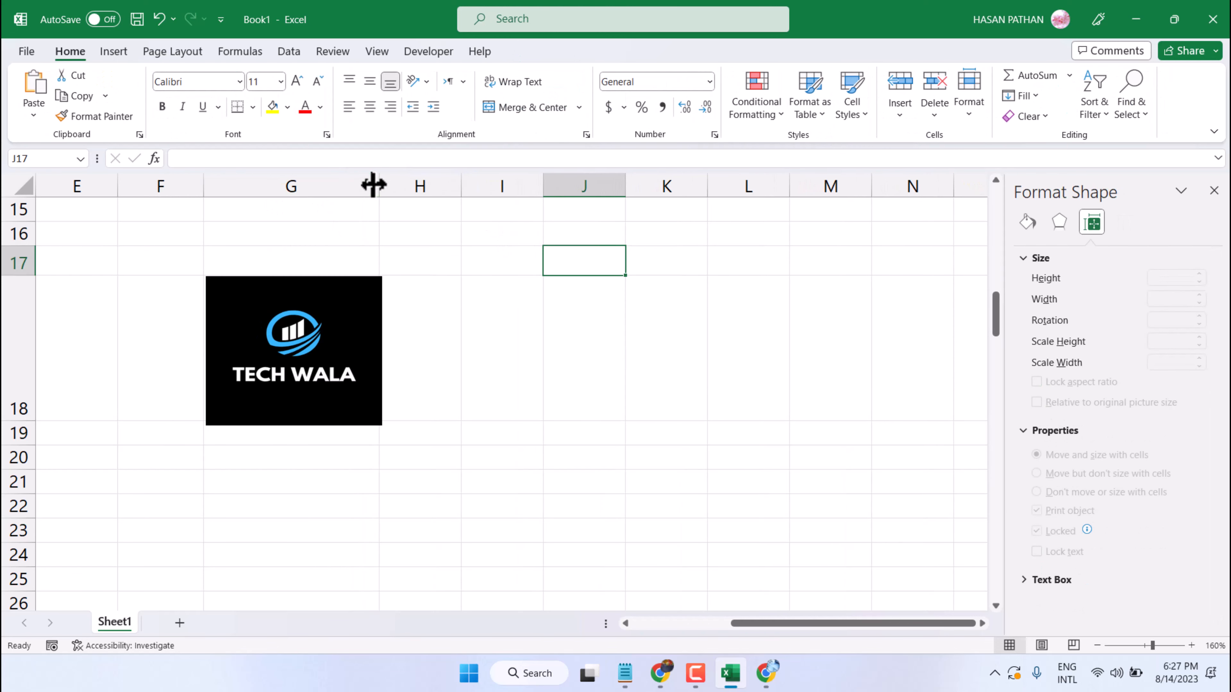
{"action": "mouse_move", "coordinate": [377, 181]}
{"action": "left_mouse_down"}
{"action": "mouse_move", "coordinate": [500, 184]}
{"action": "mouse_move", "coordinate": [381, 184]}
{"action": "left_mouse_up"}
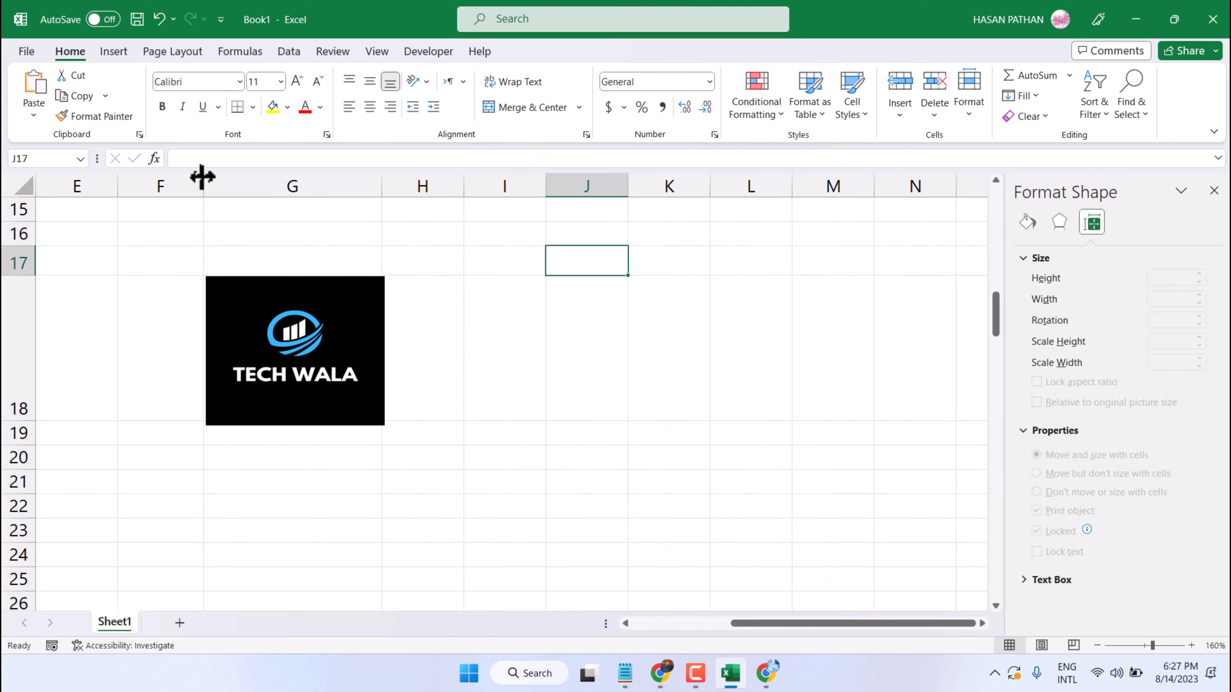
{"action": "left_click_drag", "start_coordinate": [201, 177], "coordinate": [244, 177]}
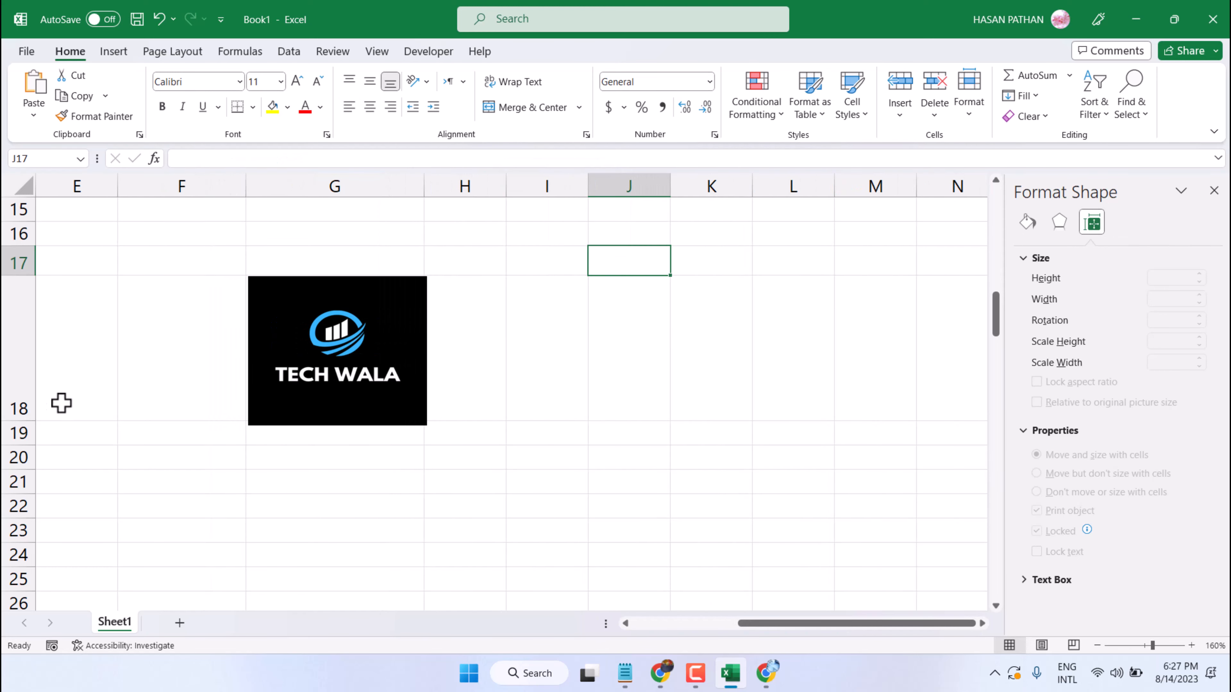
{"action": "mouse_move", "coordinate": [29, 421]}
{"action": "left_mouse_down"}
{"action": "mouse_move", "coordinate": [42, 487]}
{"action": "mouse_move", "coordinate": [27, 436]}
{"action": "left_mouse_up"}
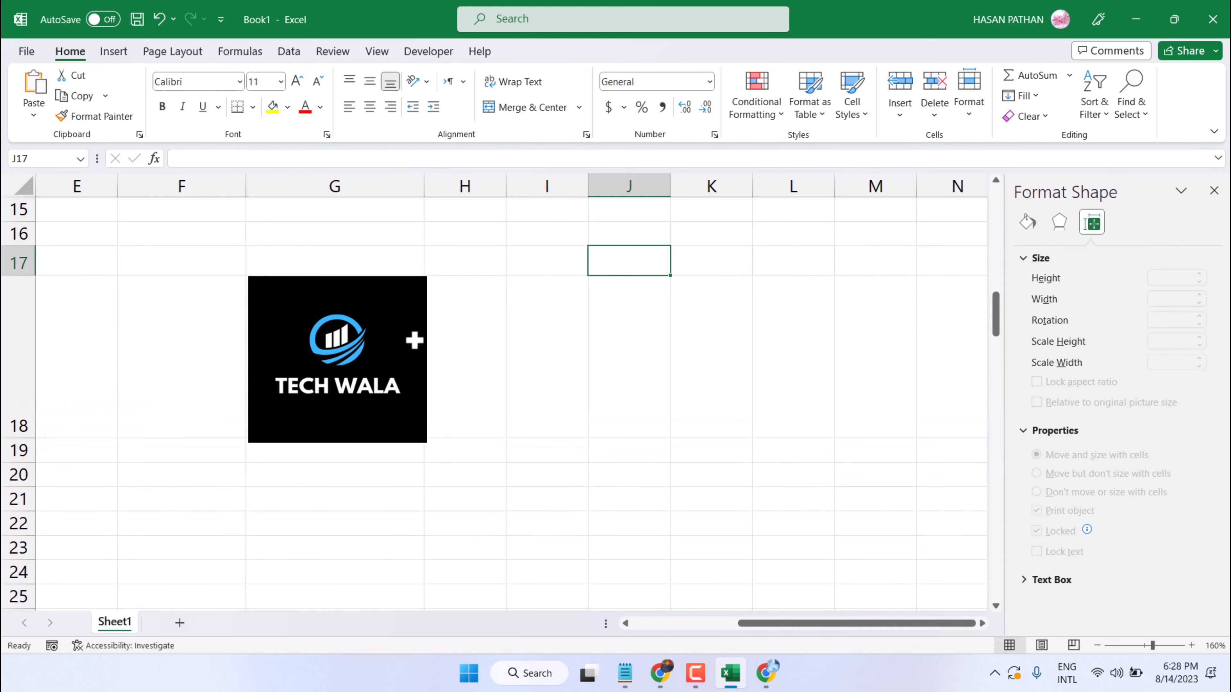
Change the logo's placement property to Don't move or size with cells and nudge it to line up with cell G18
{"action": "right_click", "coordinate": [364, 282]}
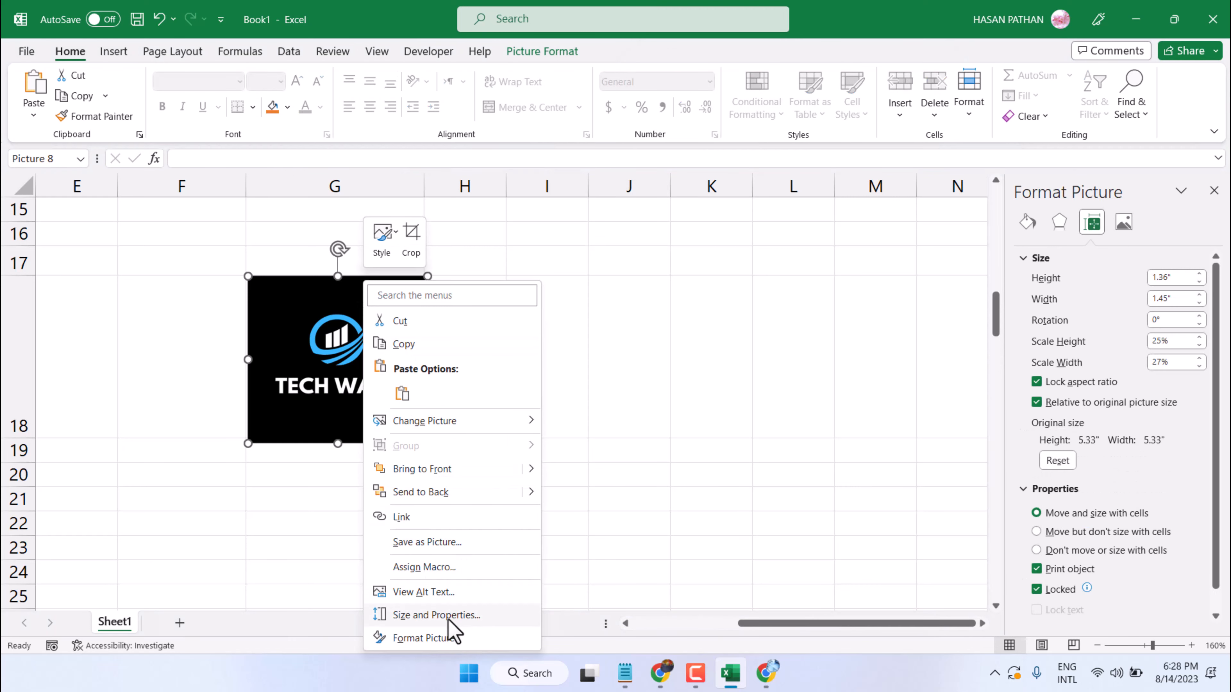
{"action": "left_click", "coordinate": [447, 621]}
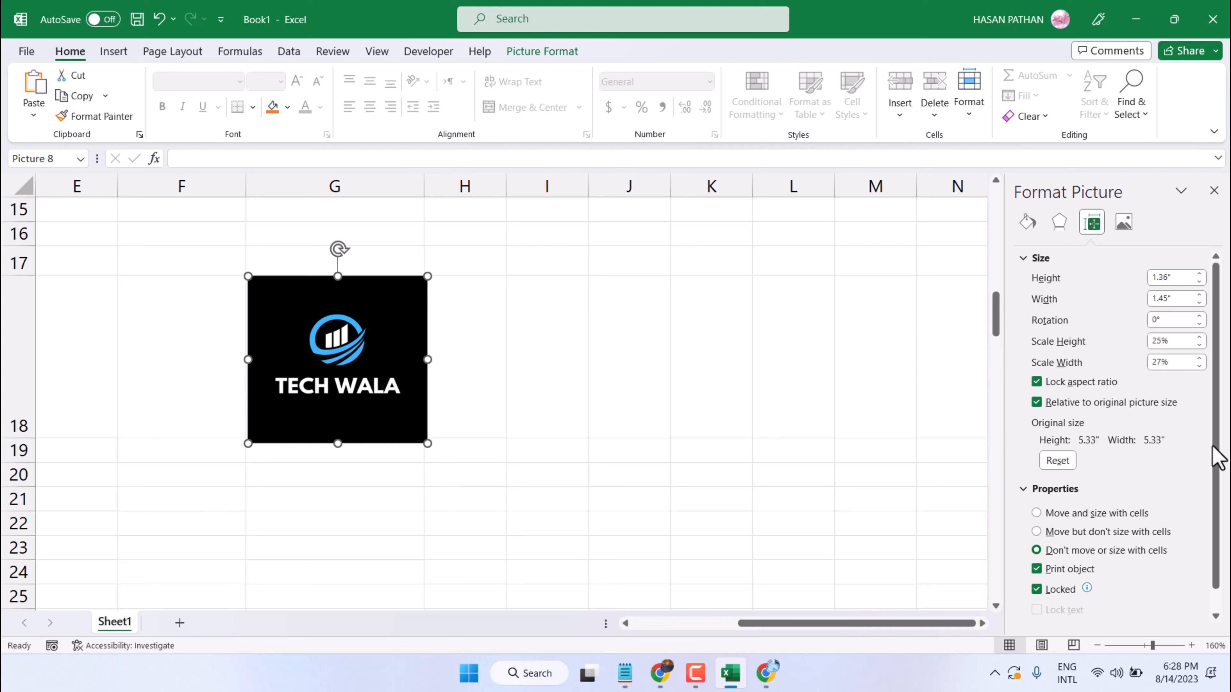
{"action": "left_click", "coordinate": [629, 251]}
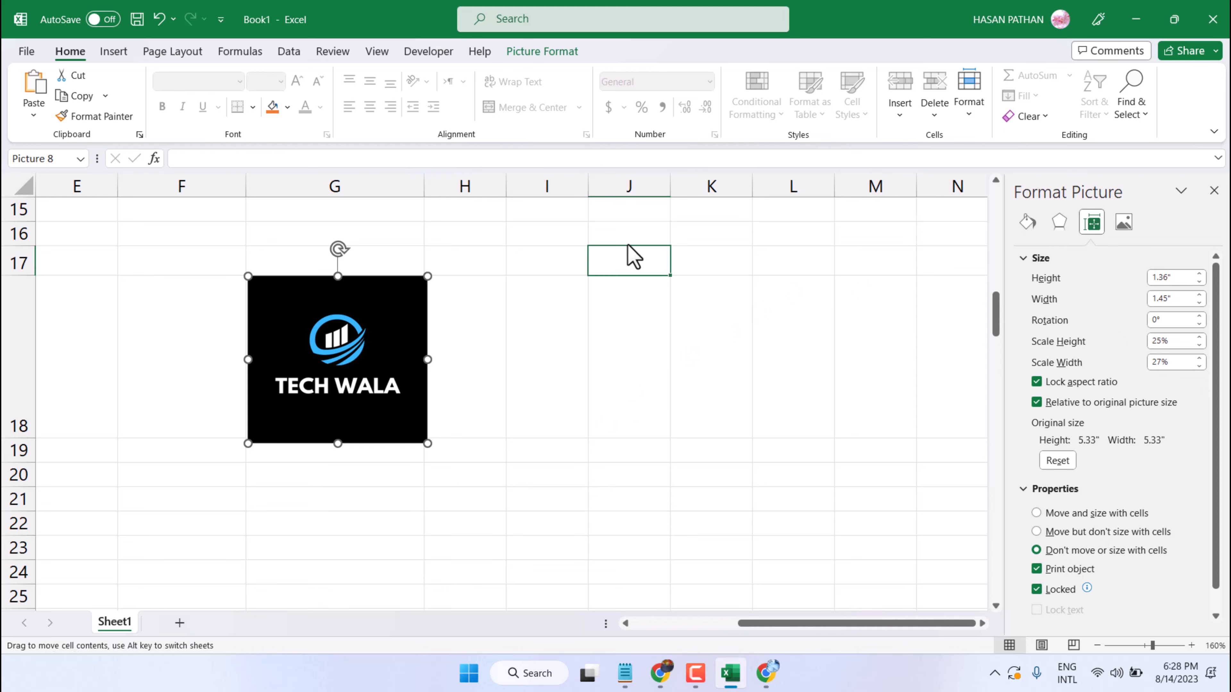
{"action": "left_click_drag", "start_coordinate": [369, 352], "coordinate": [329, 358]}
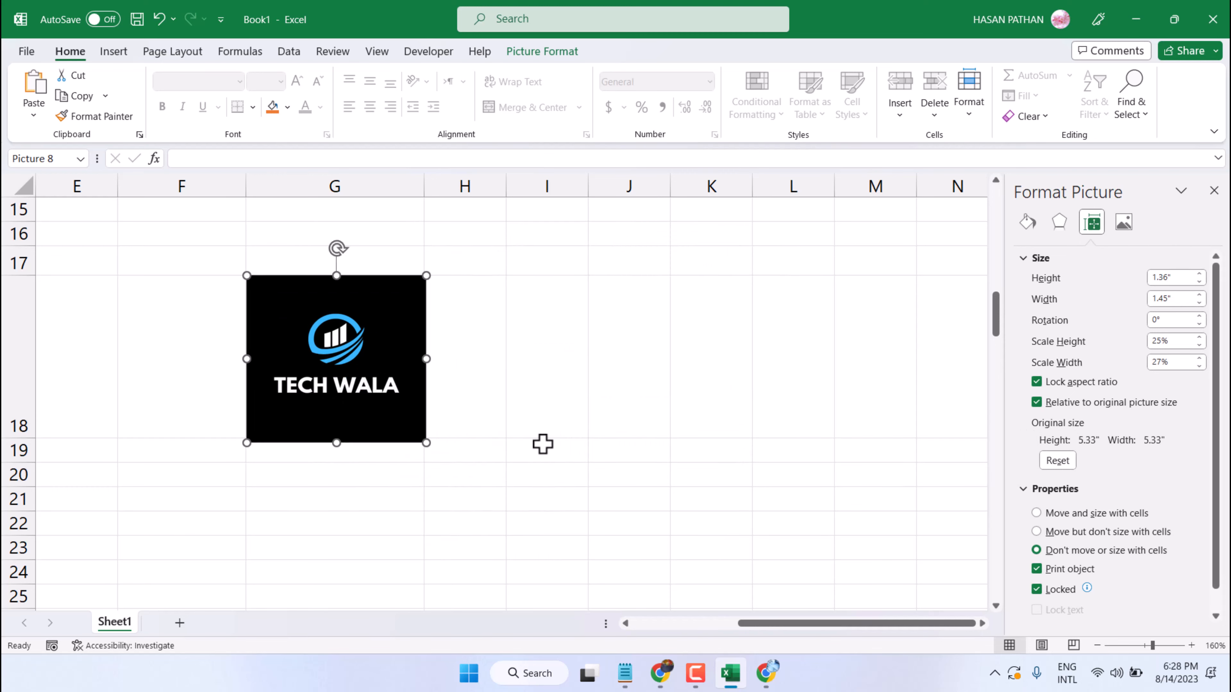
Open the logo's alt text description for viewing
{"action": "right_click", "coordinate": [363, 367]}
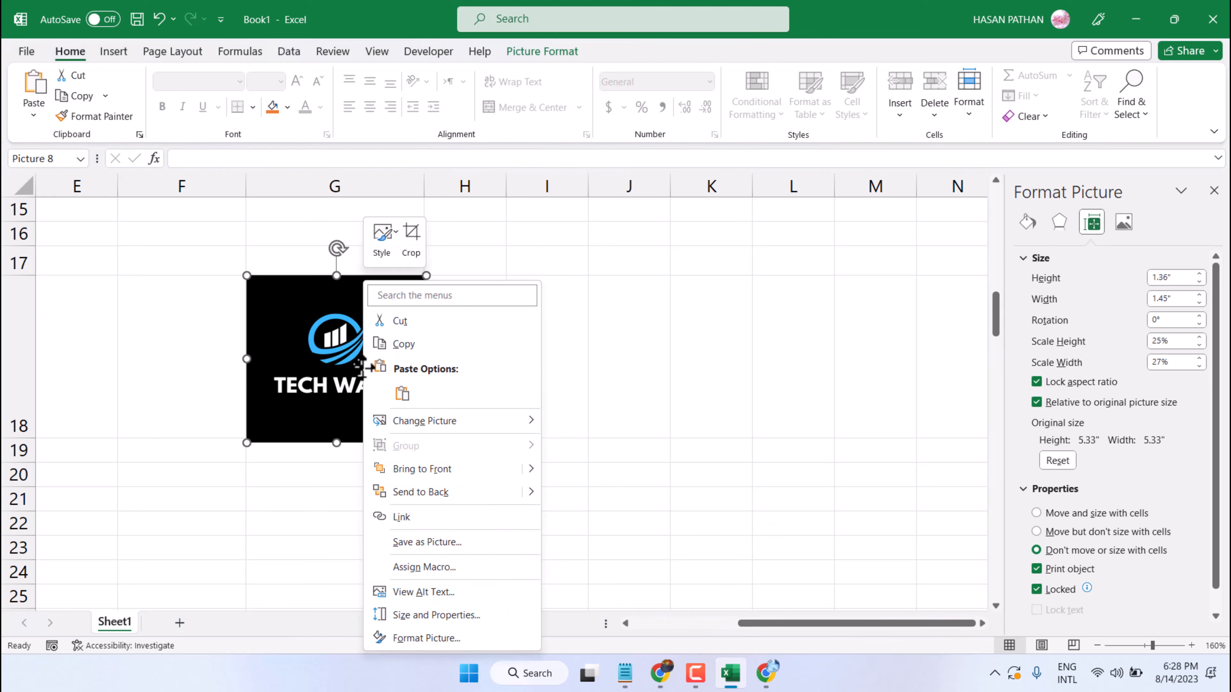
{"action": "left_click", "coordinate": [406, 594]}
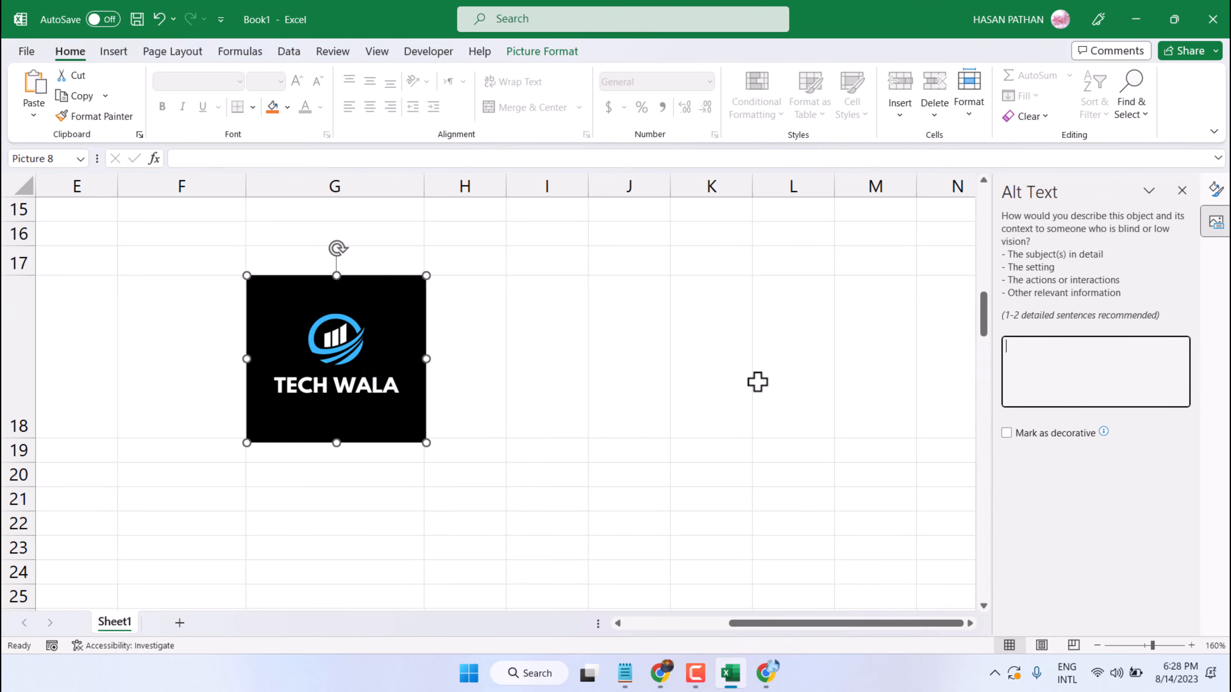
{"action": "left_click", "coordinate": [583, 303]}
Try several picture styles on the logo and apply the white-framed, tilted-back perspective style
{"action": "left_click", "coordinate": [376, 318]}
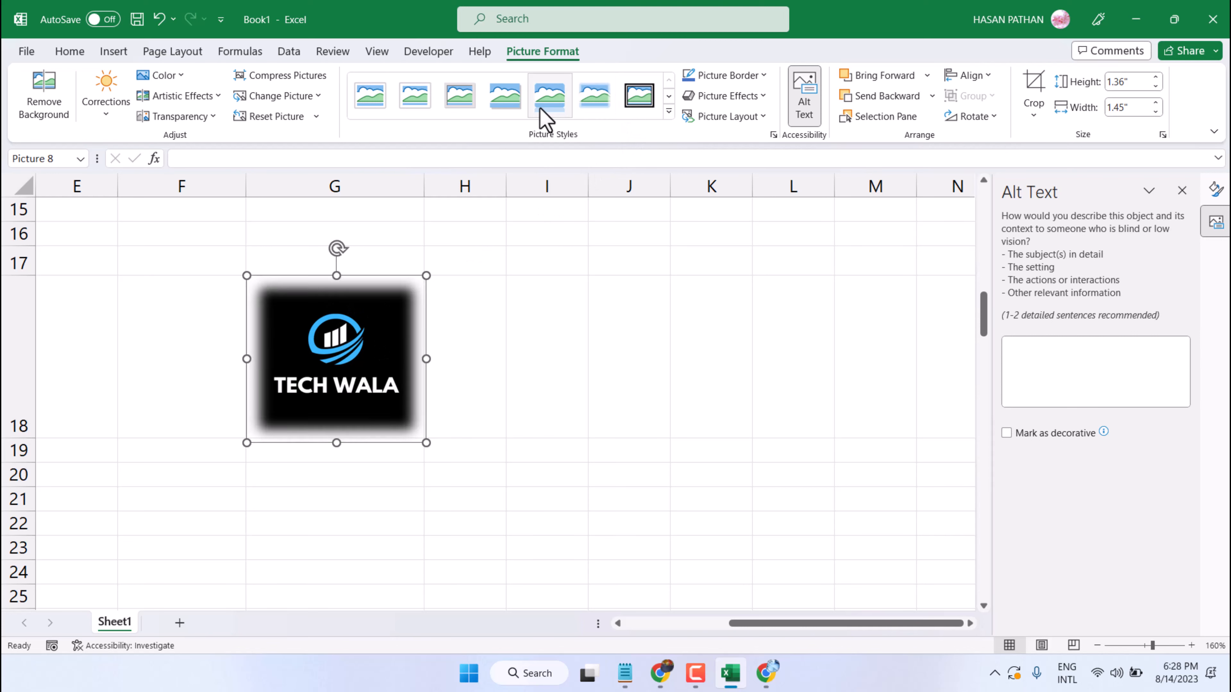
{"action": "left_click", "coordinate": [490, 110]}
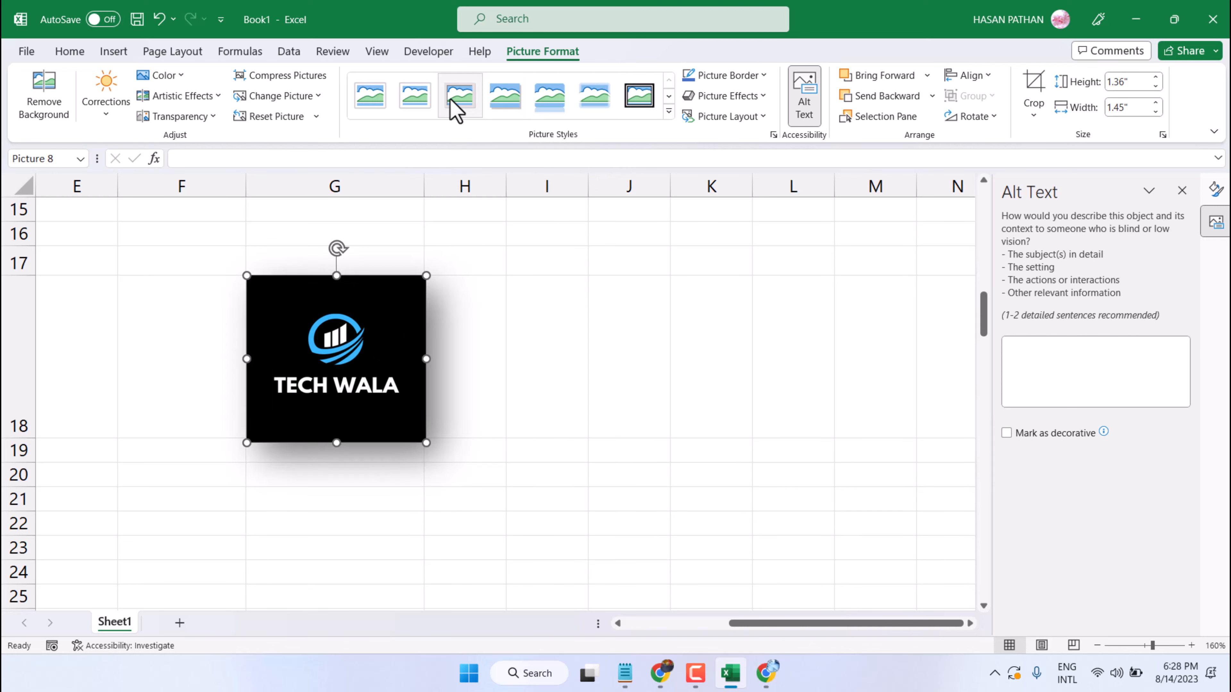
{"action": "left_click", "coordinate": [369, 99]}
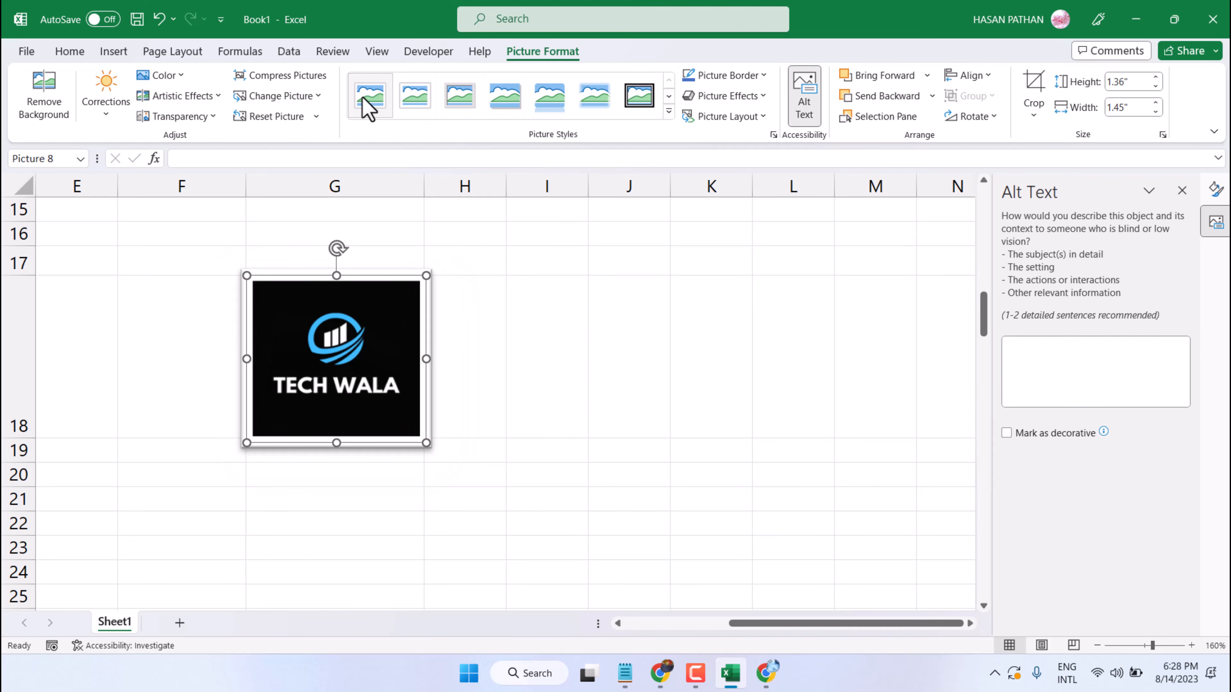
{"action": "left_click", "coordinate": [668, 111]}
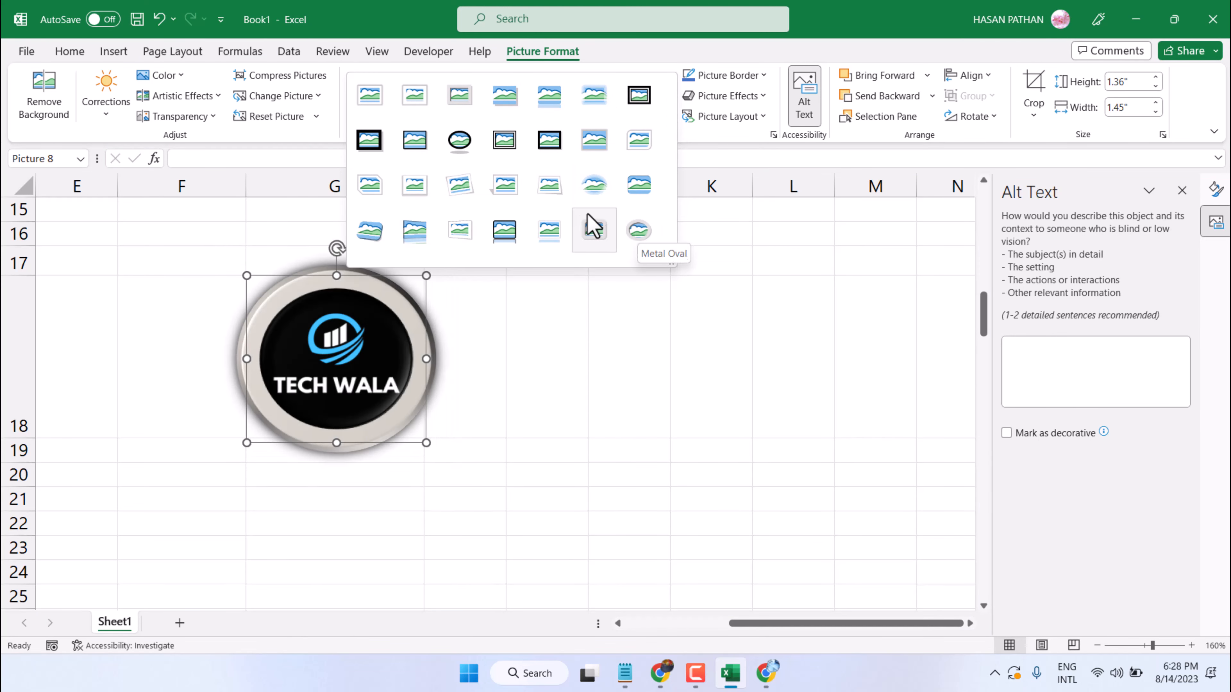
{"action": "left_click", "coordinate": [561, 190]}
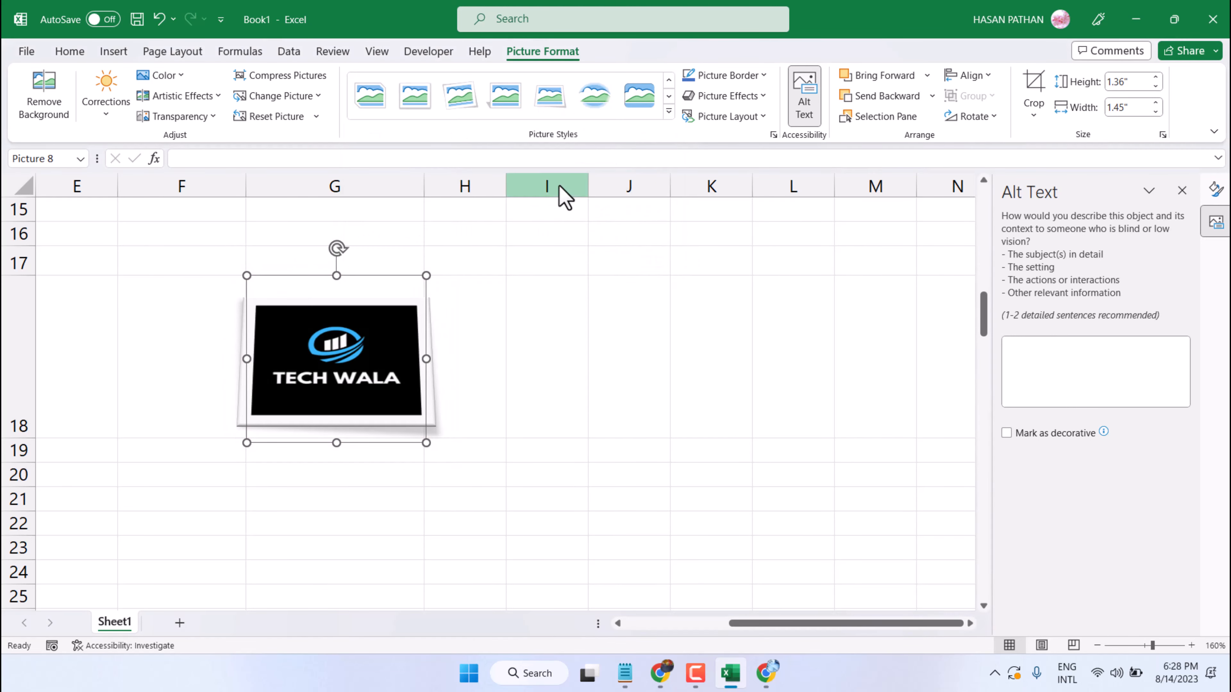
{"action": "left_click", "coordinate": [740, 242]}
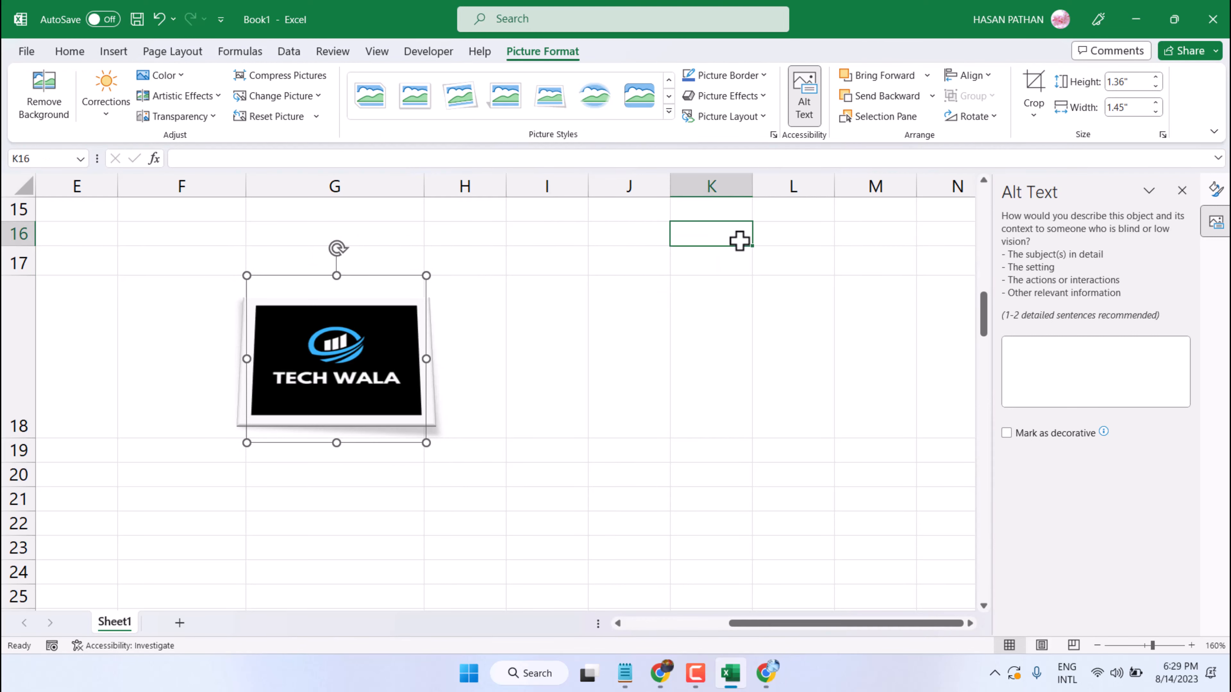